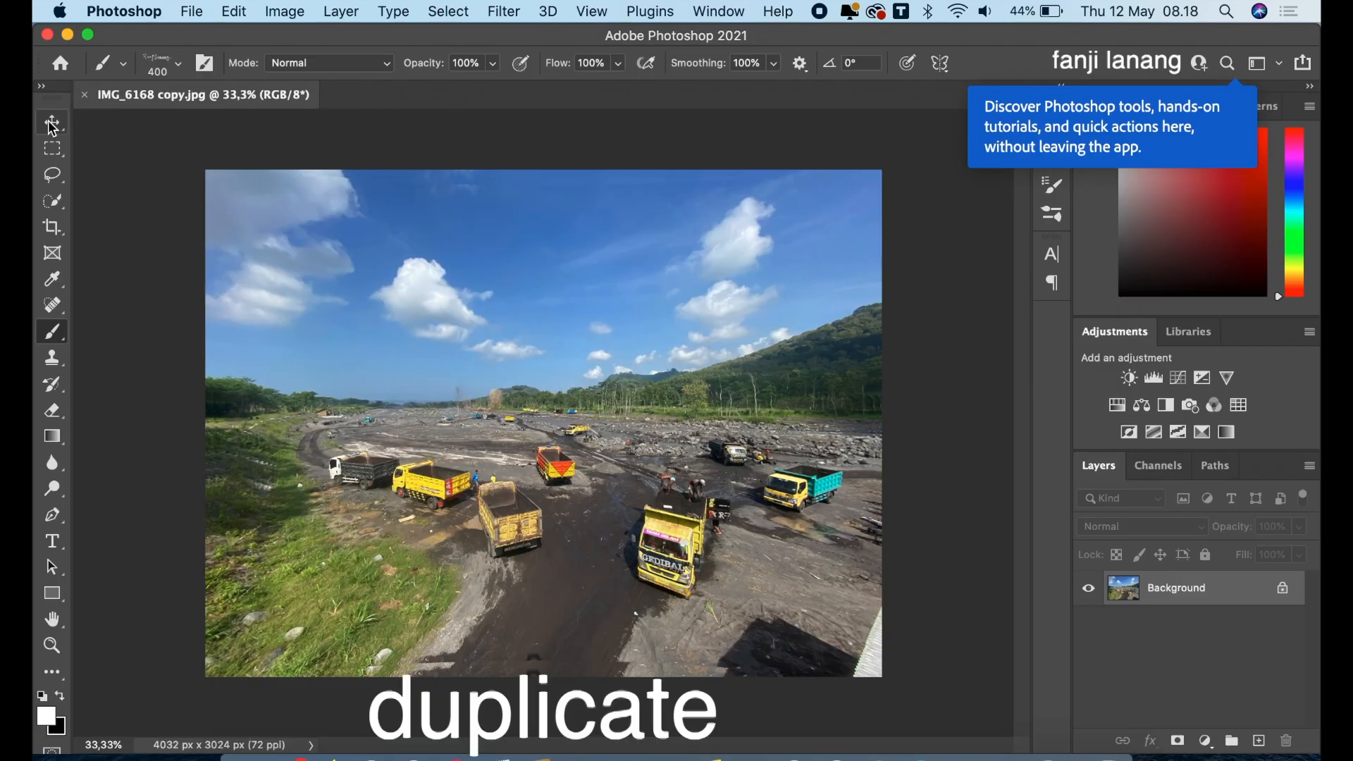
Duplicate the Background layer and open the Tilt-Shift blur filter on the copy.
drag(1233, 599, 1259, 740)
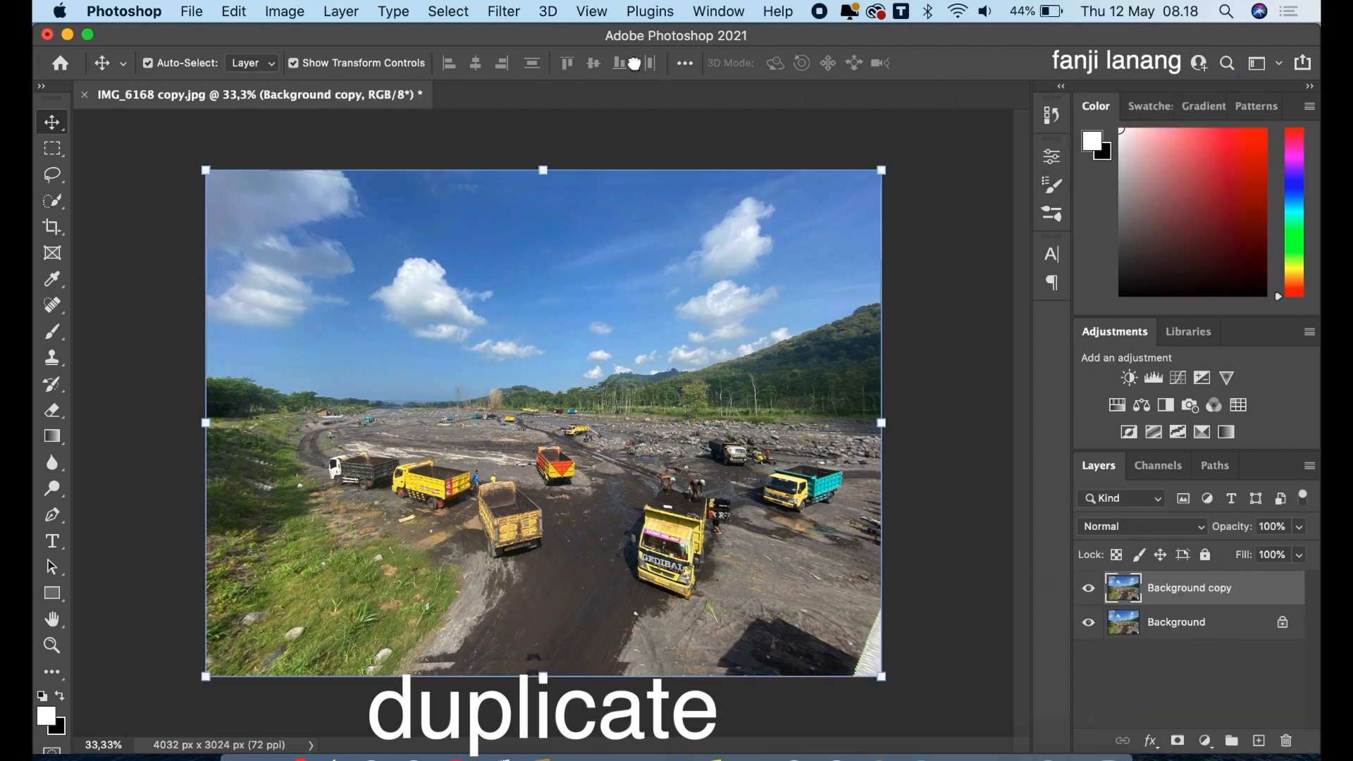
click(505, 12)
mouse_move(645, 287)
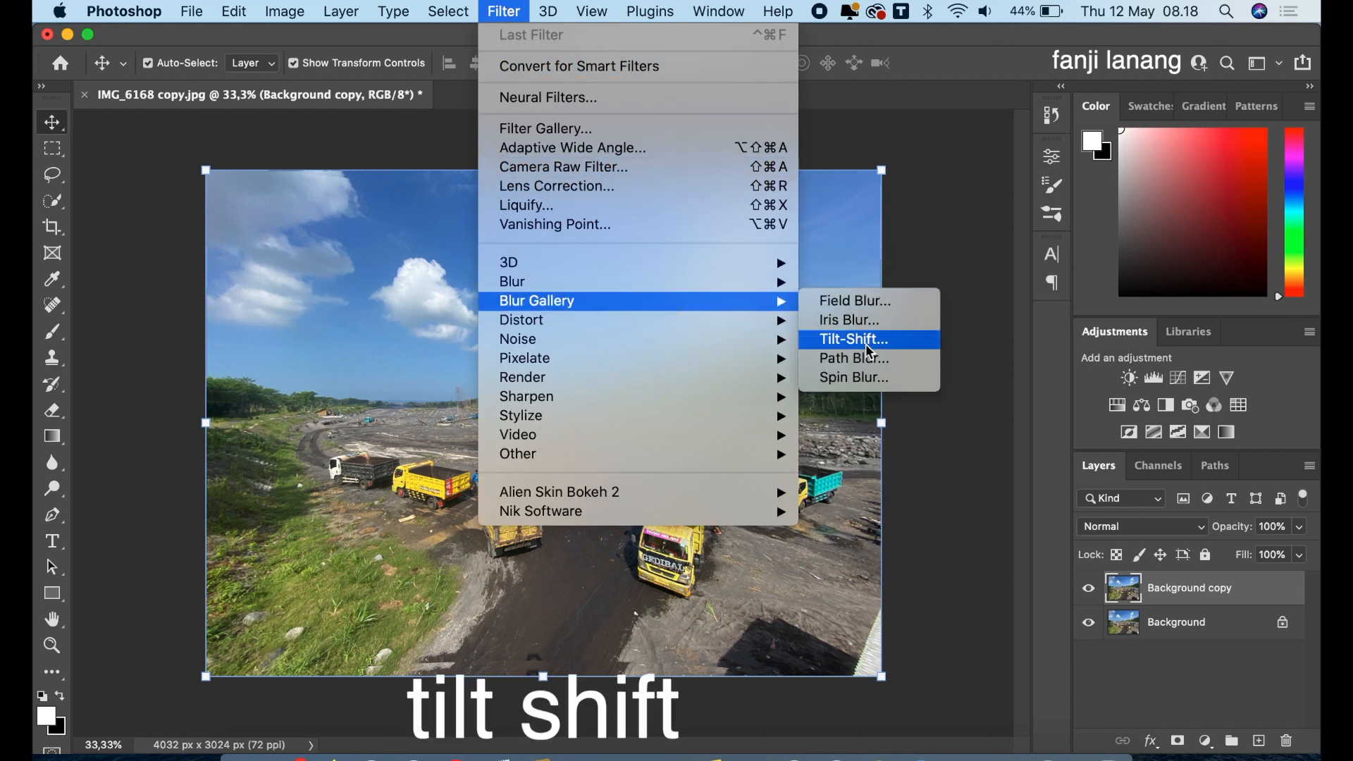
click(874, 348)
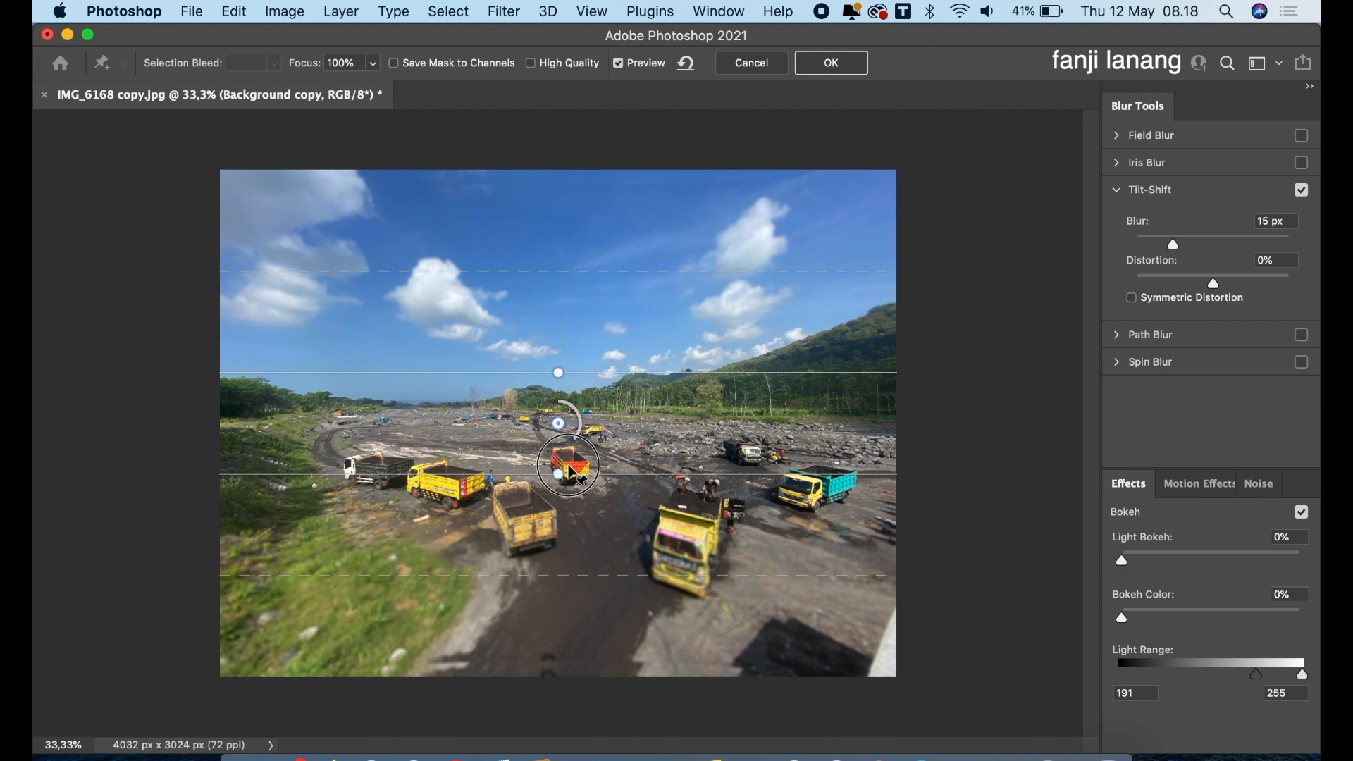
Centre the tilt-shift focus band on the trucks in the middle of the photo and narrow its sharp zone from both sides.
click(571, 472)
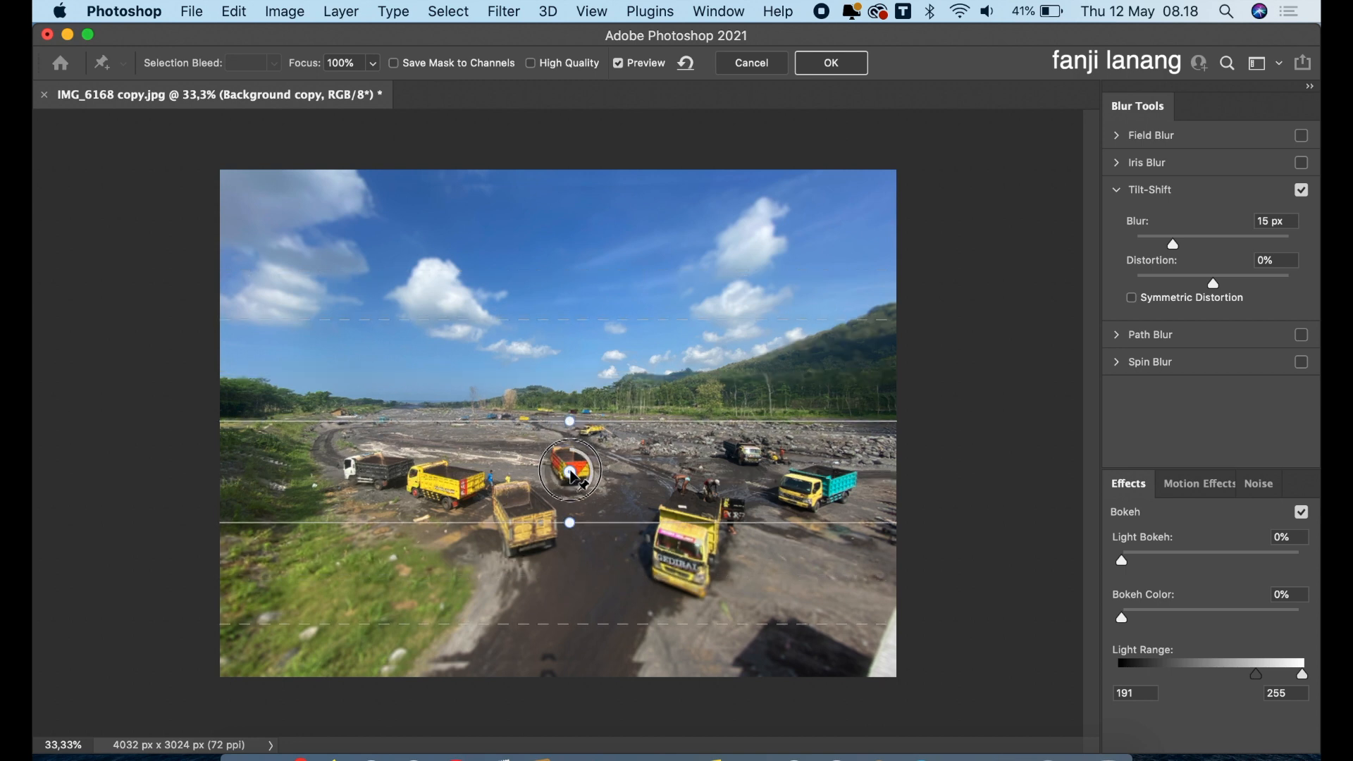
drag(576, 483, 582, 494)
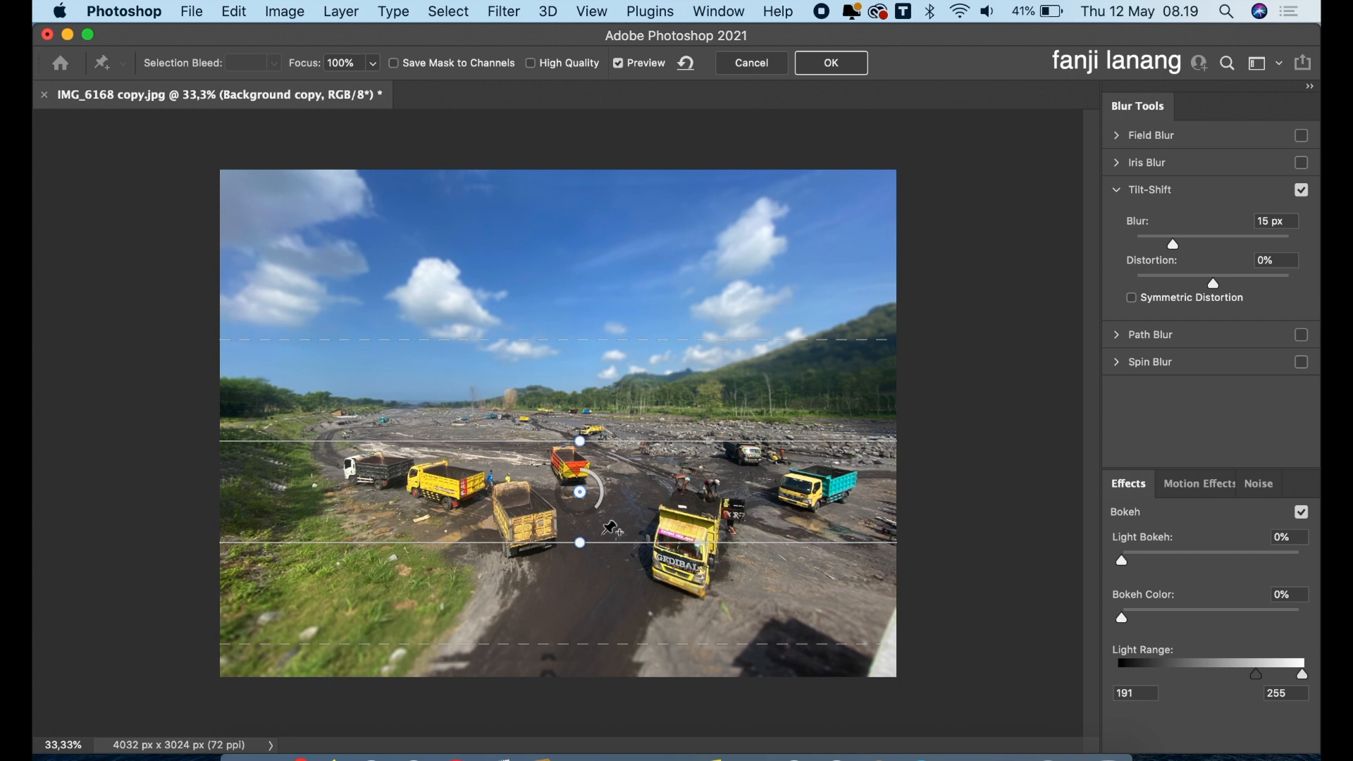
drag(584, 495, 587, 506)
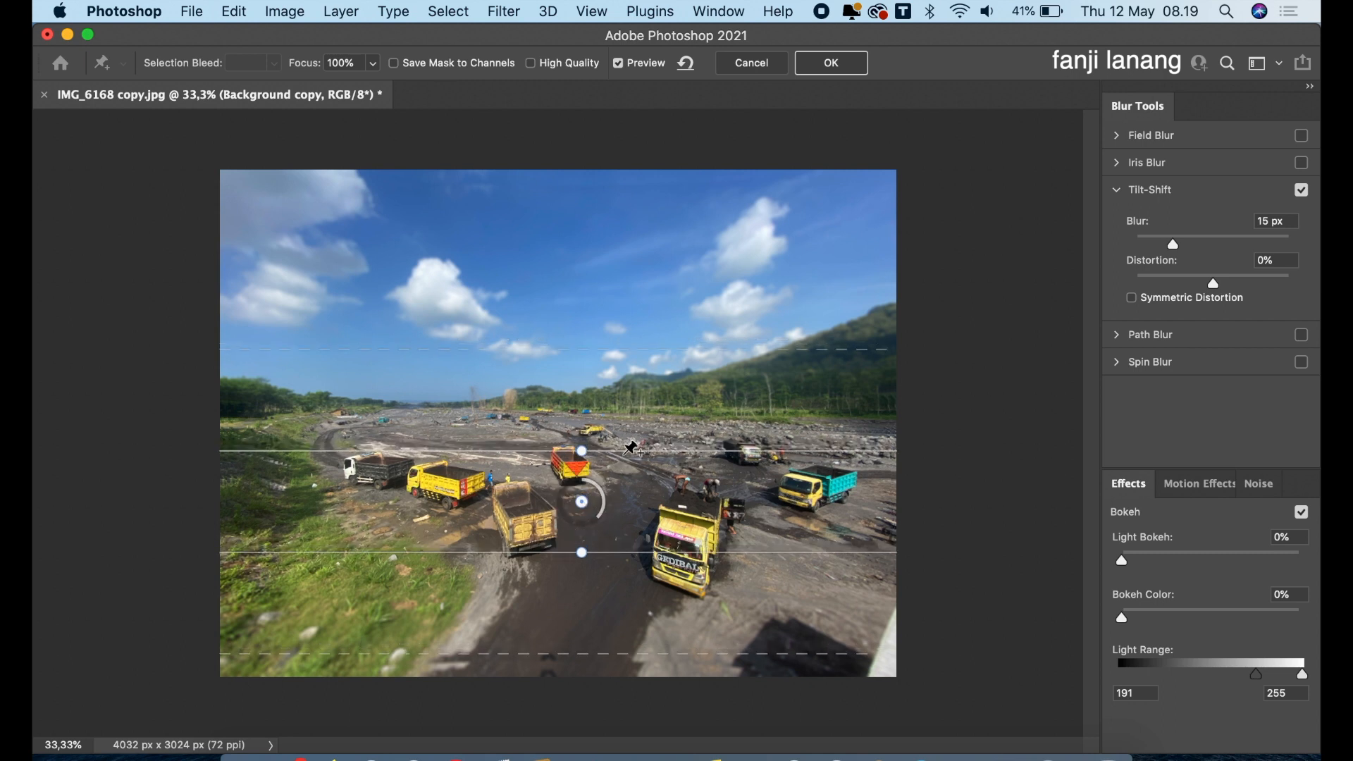
drag(620, 452, 622, 465)
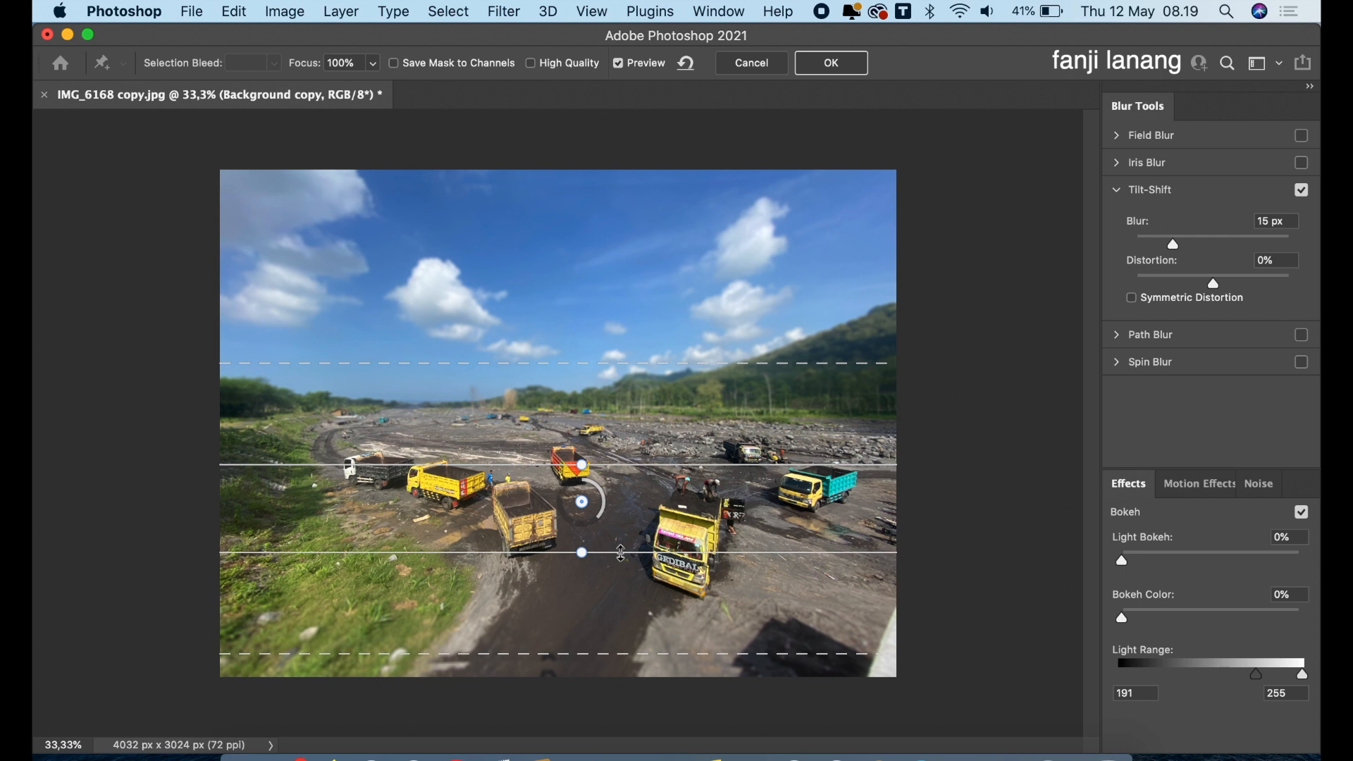
drag(621, 553, 620, 544)
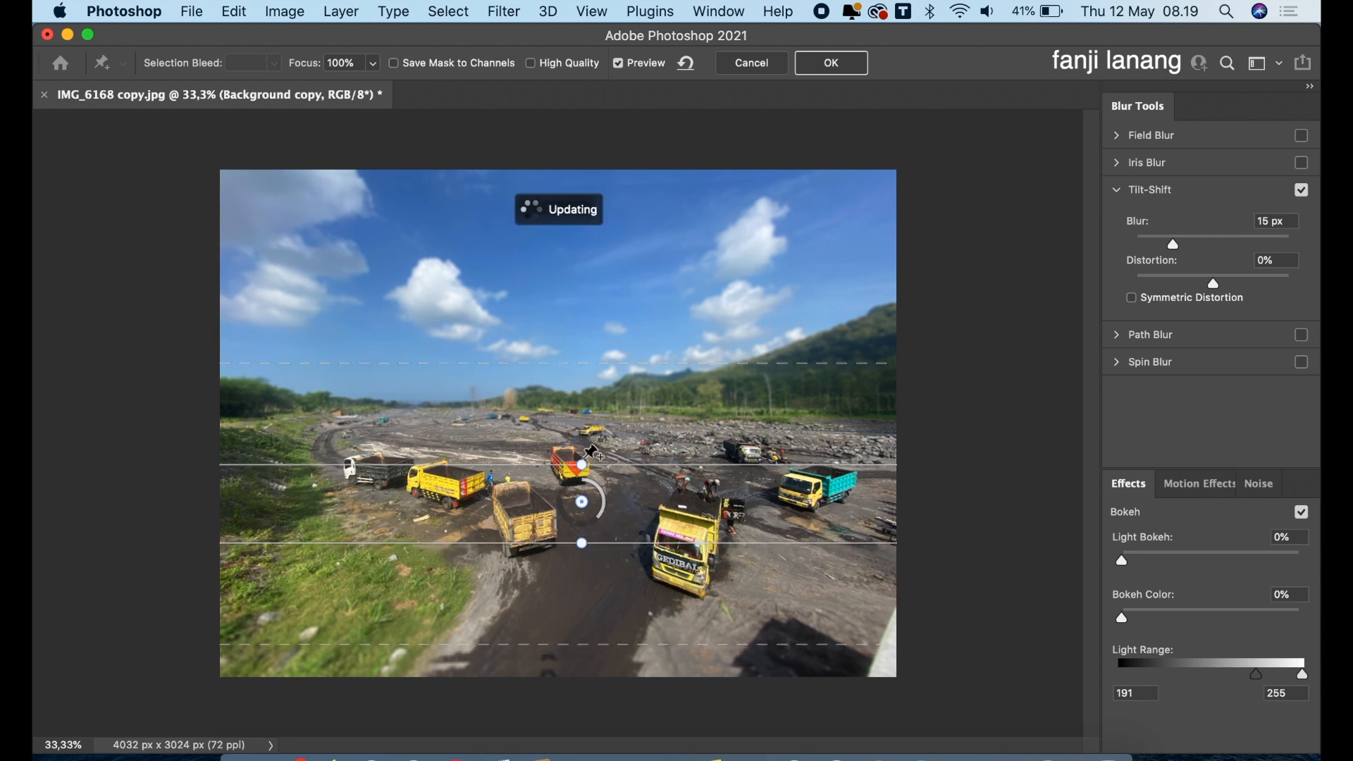
Rotate the focus band slightly clockwise and move both dashed blur-transition lines closer to the sharp zone.
drag(582, 459, 587, 459)
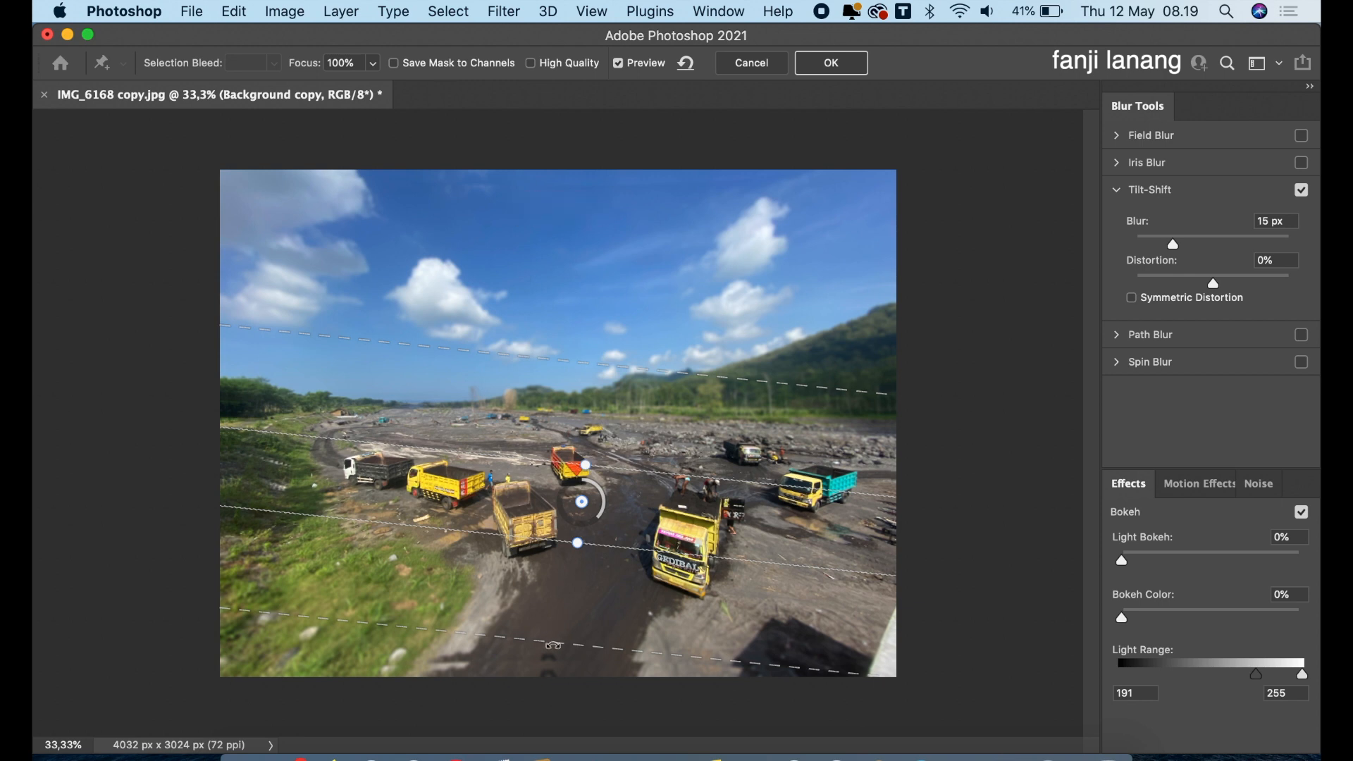
drag(553, 645, 559, 609)
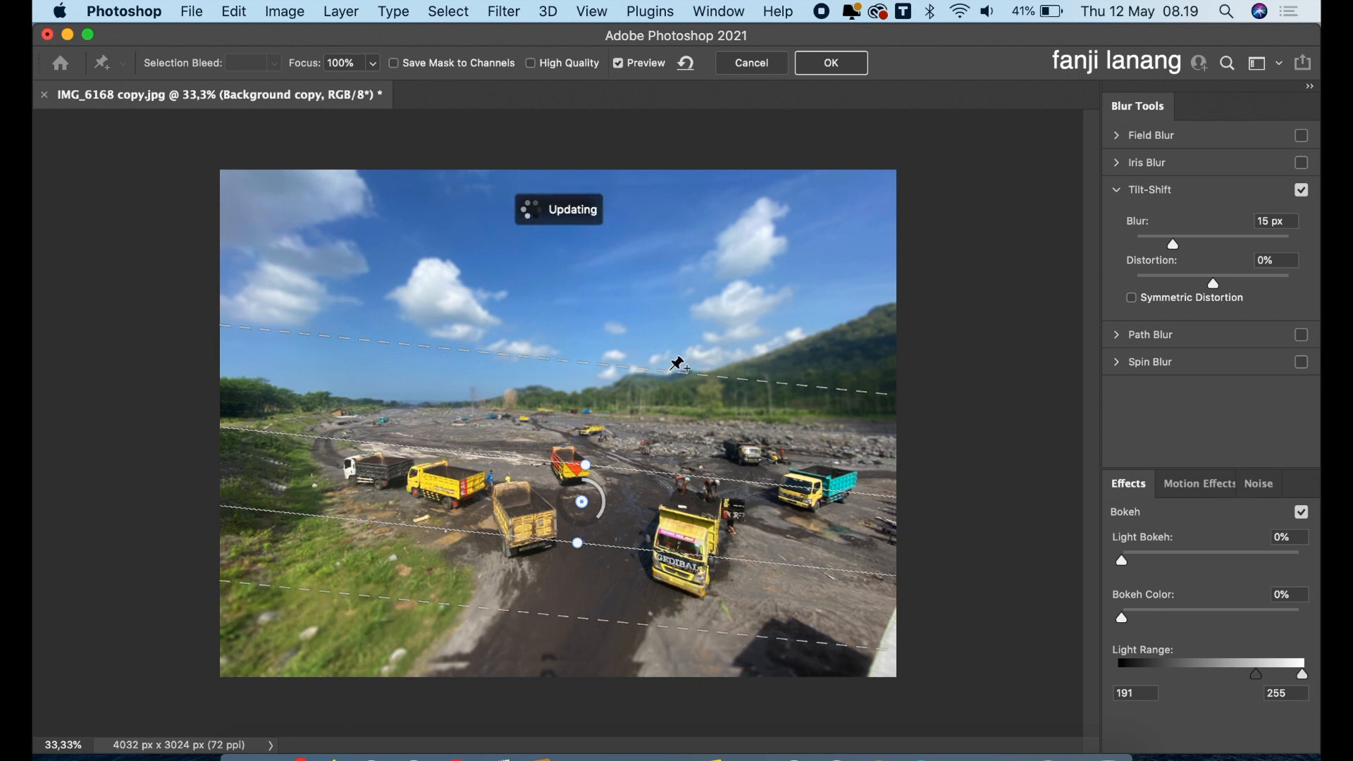
drag(673, 370, 663, 401)
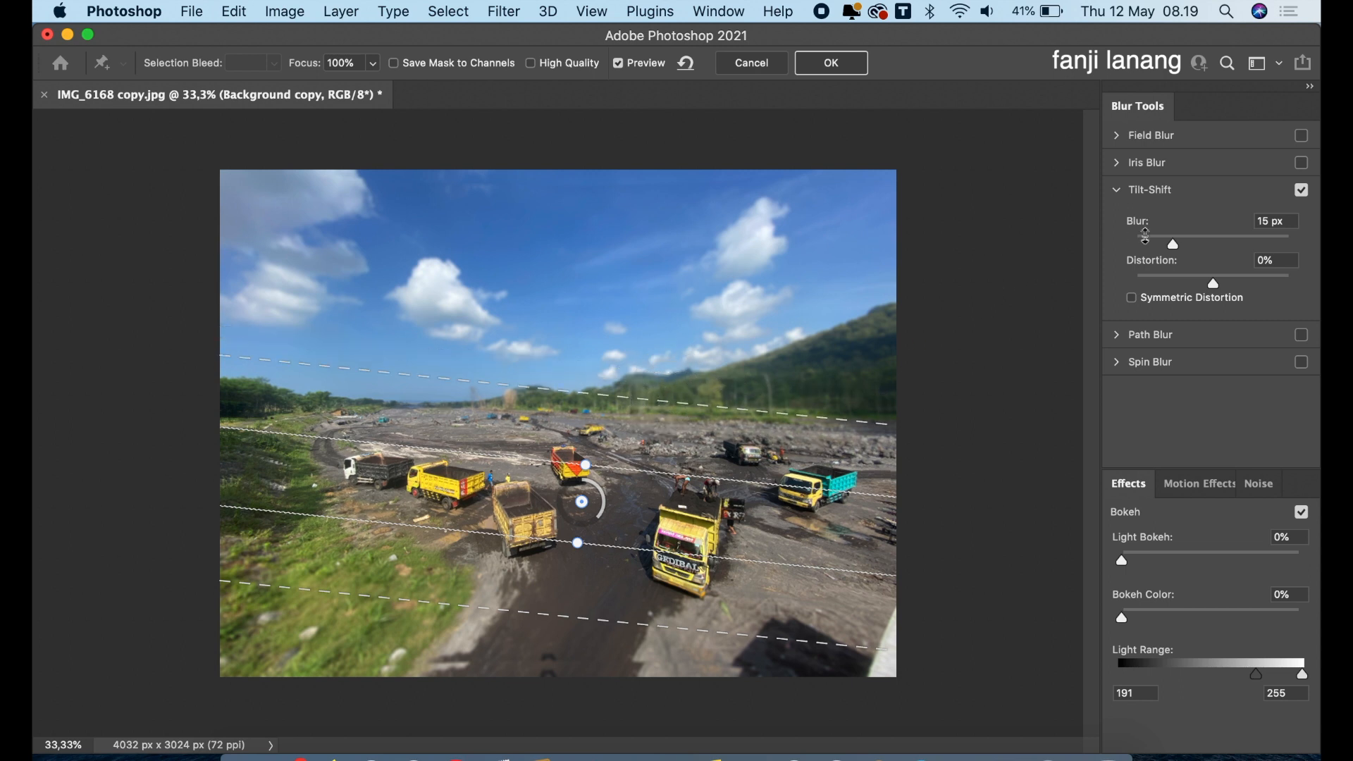
Set the tilt-shift blur to 49 px and the distortion to 18%, and apply the filter.
click(1200, 244)
click(1205, 245)
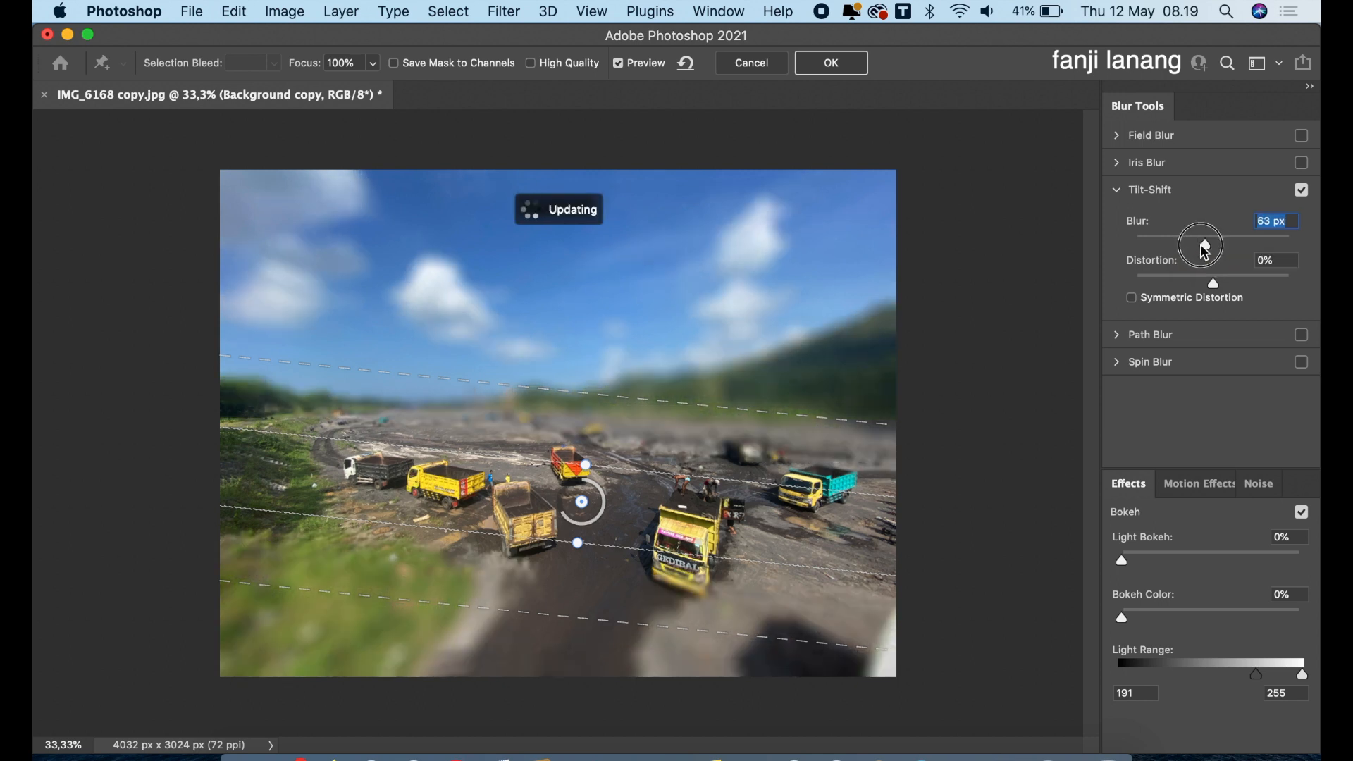
click(1198, 246)
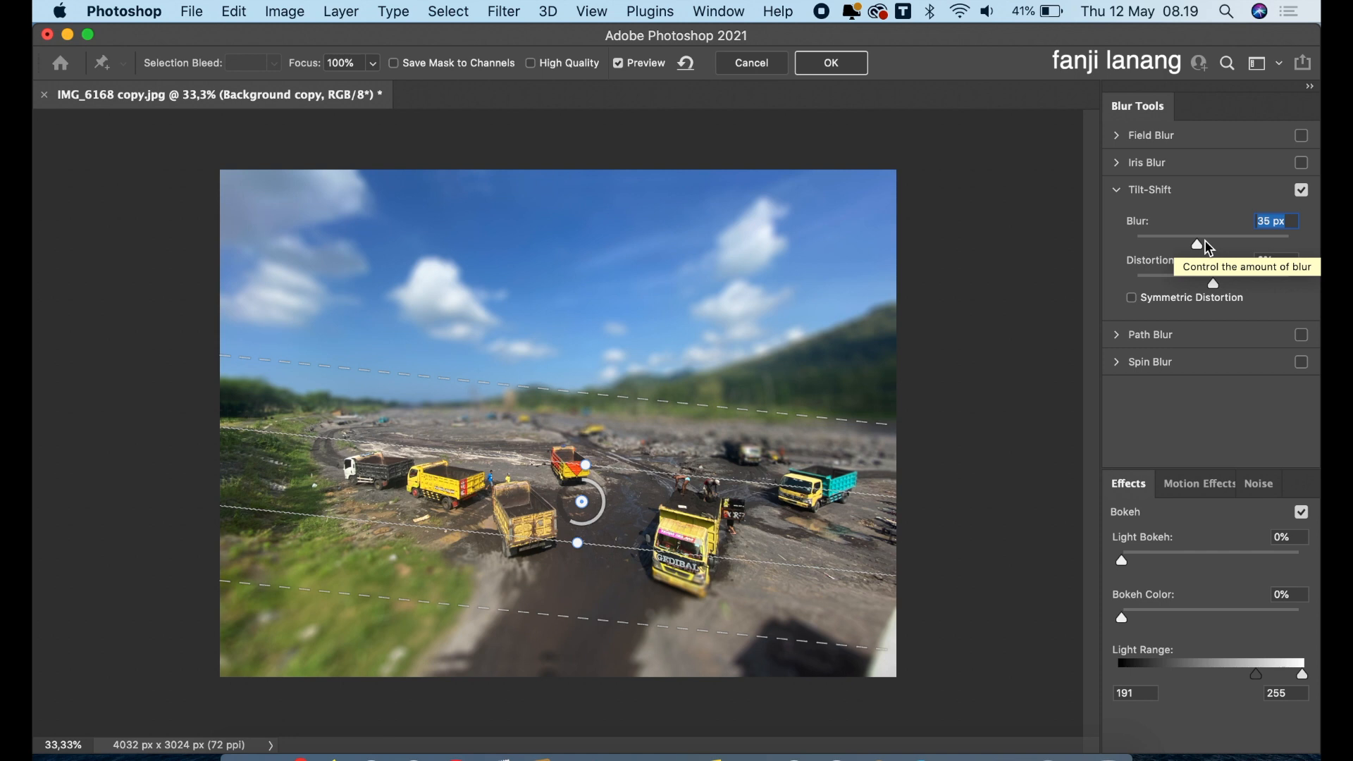
click(1204, 242)
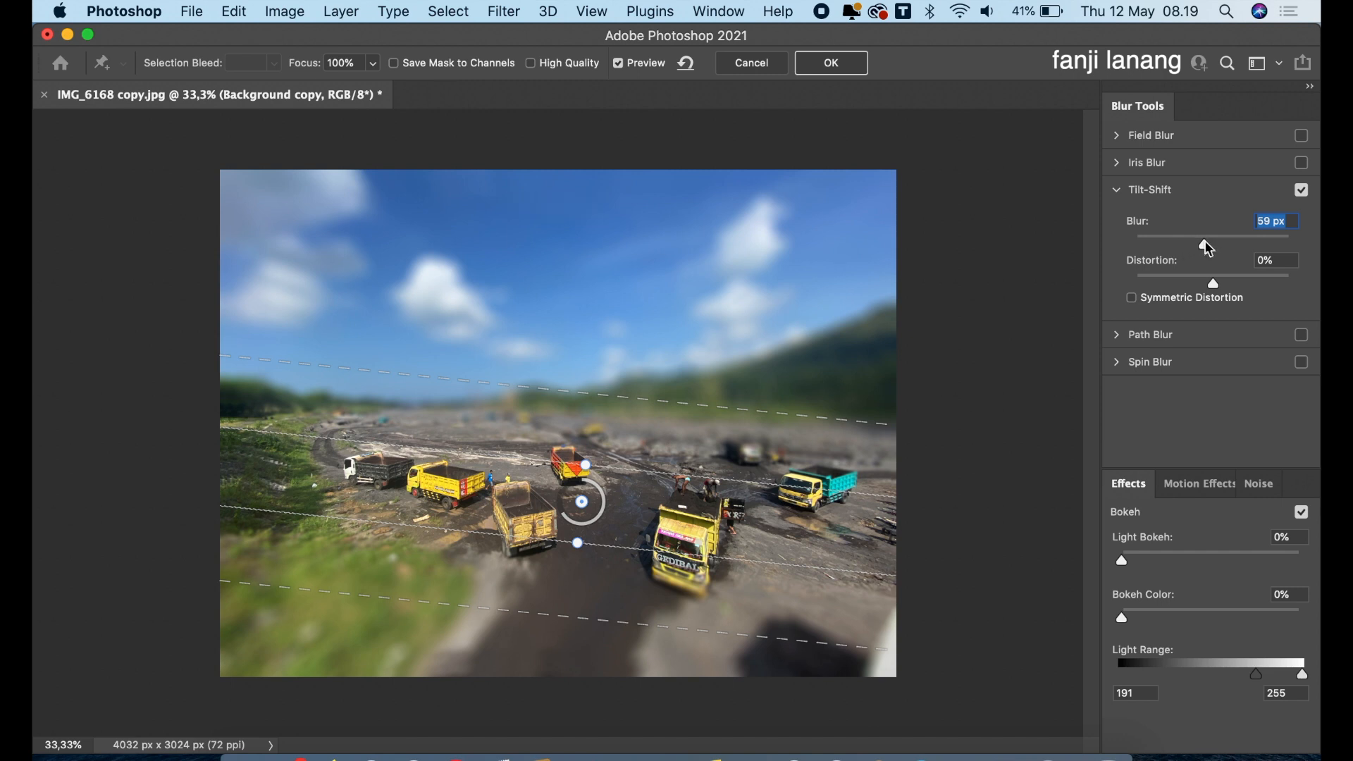
click(1202, 242)
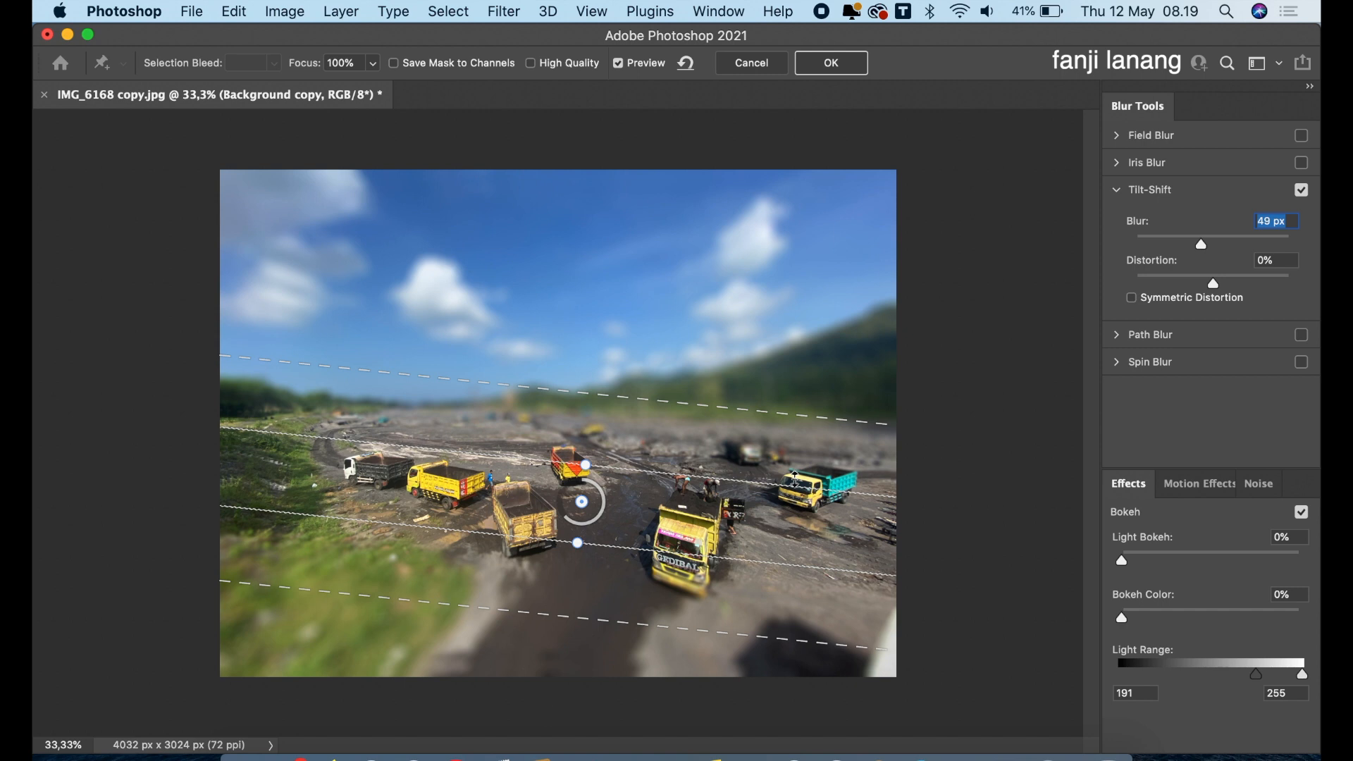
click(1227, 280)
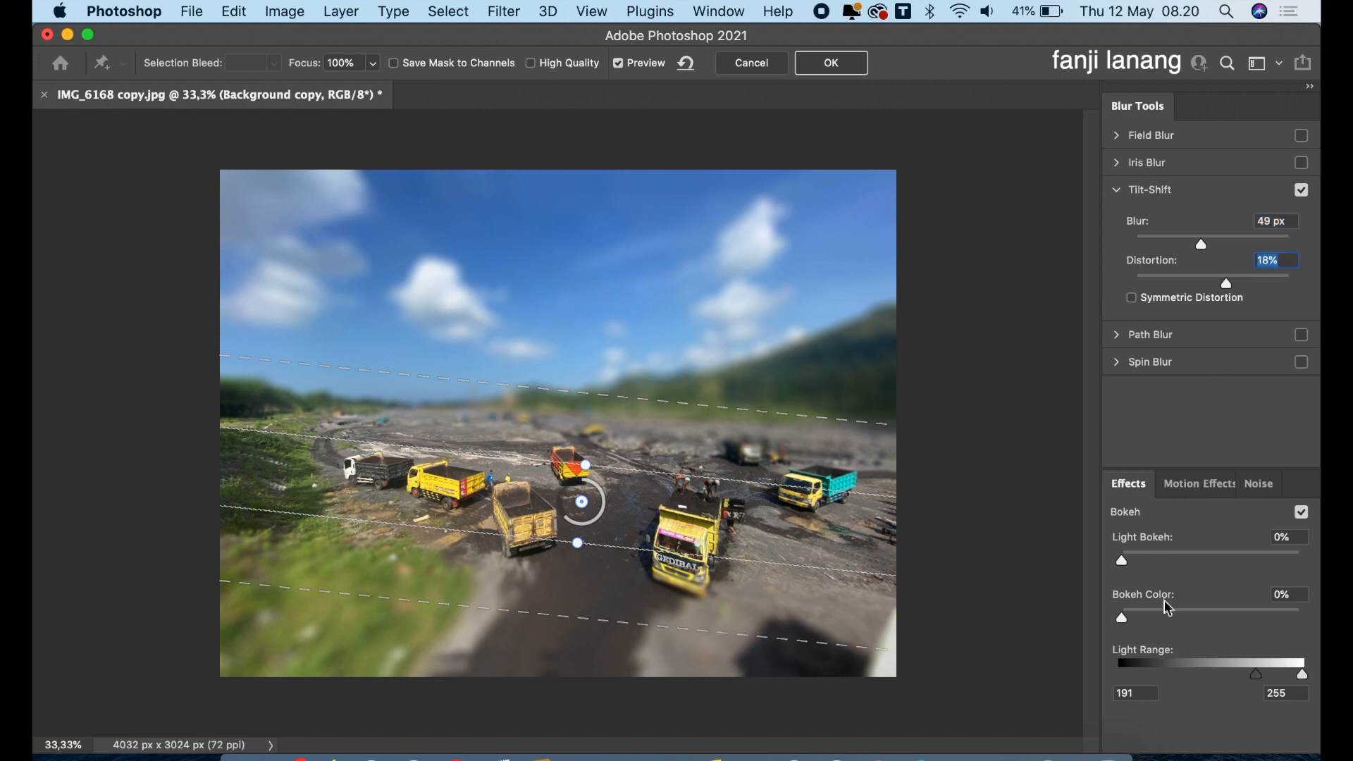
click(855, 67)
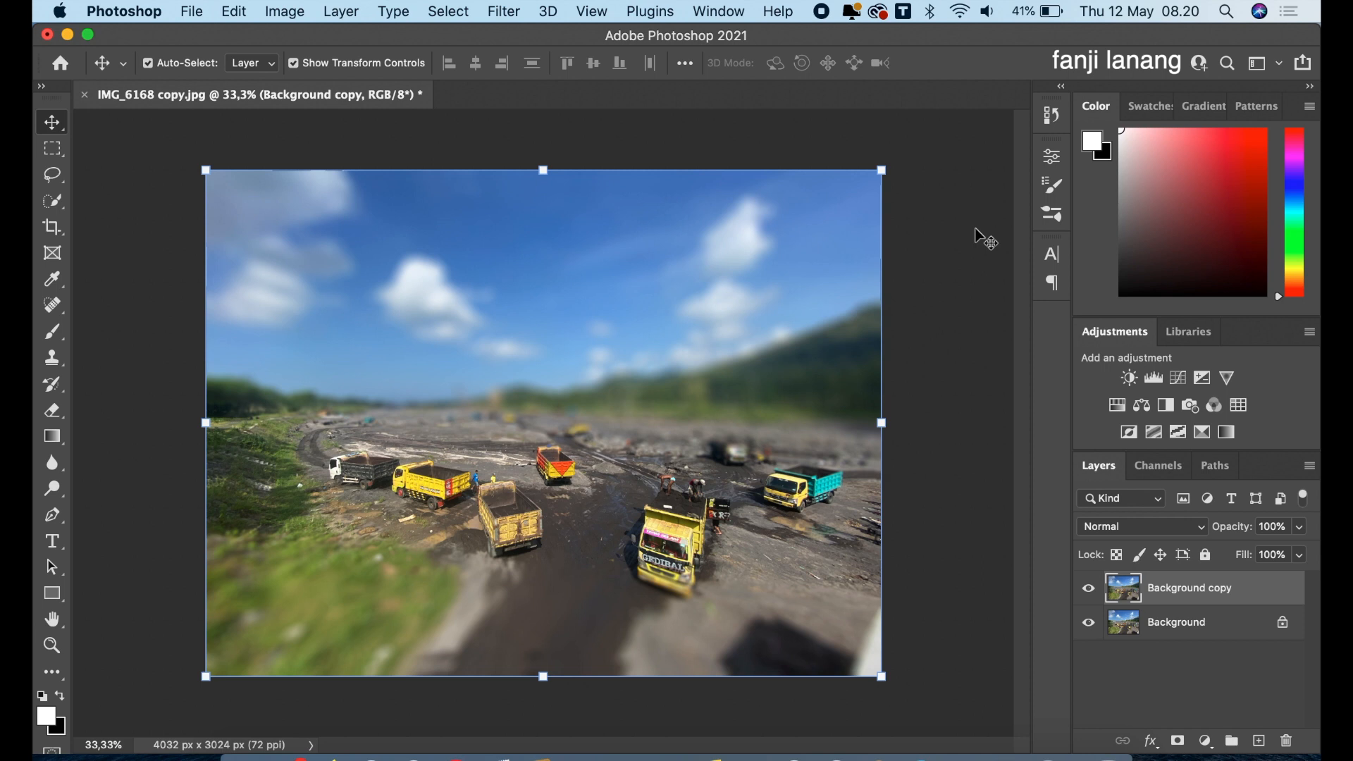
Duplicate the tilt-shifted layer and open the Iris Blur filter on the new copy.
drag(1245, 593, 1260, 736)
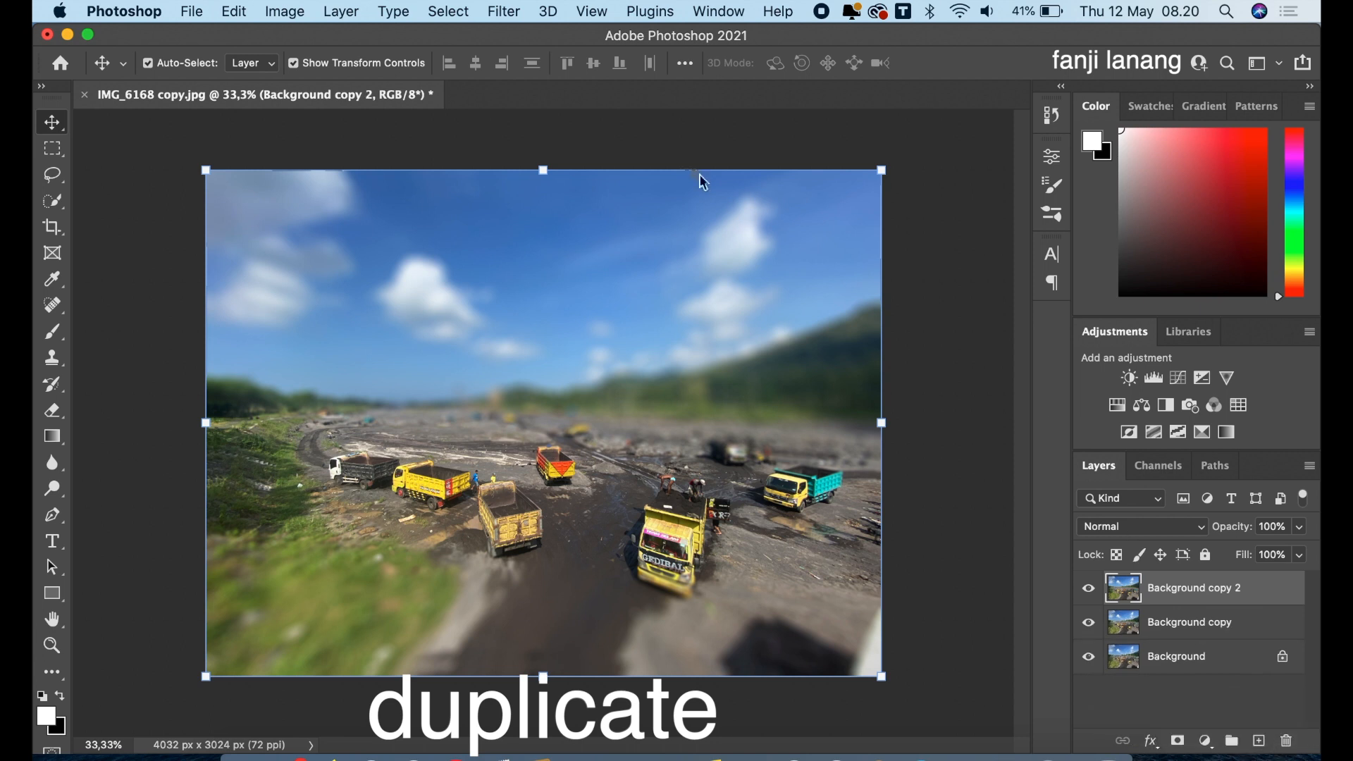
click(505, 11)
mouse_move(689, 302)
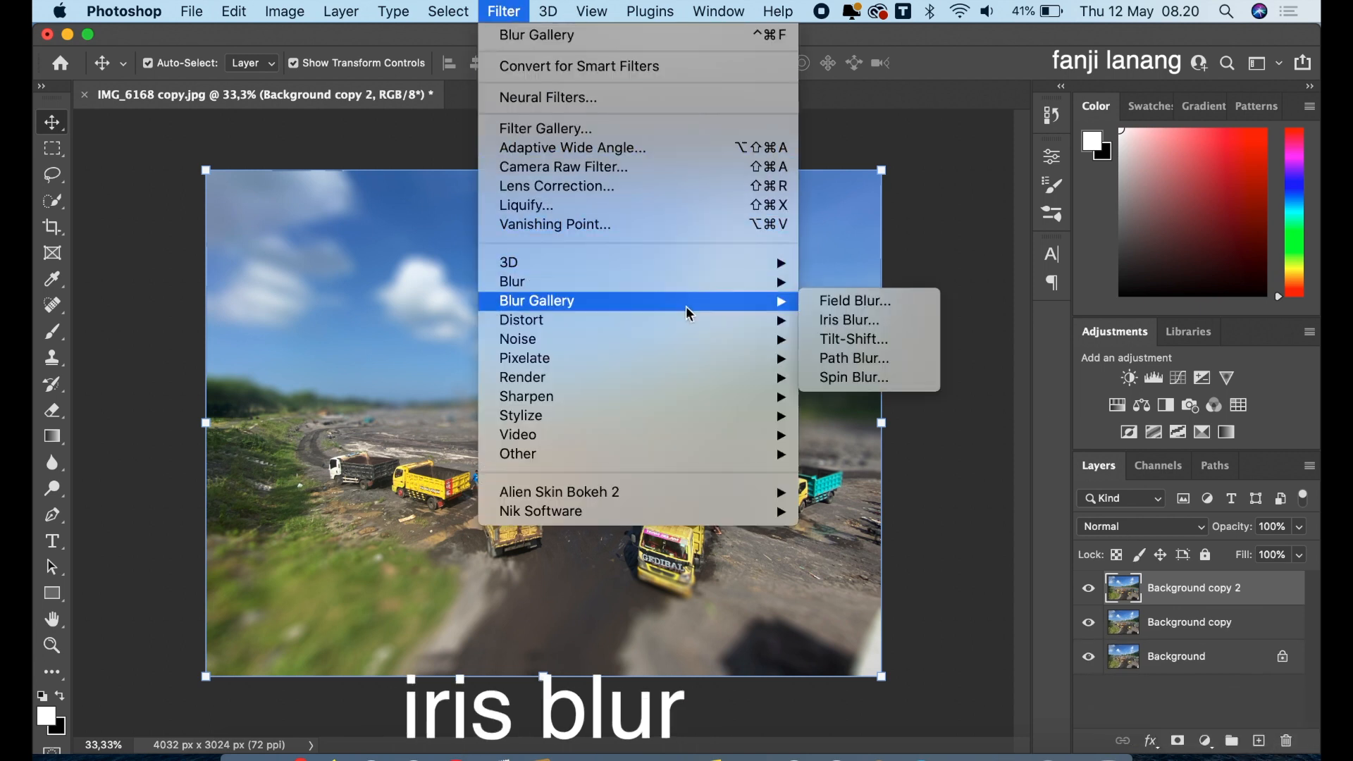
click(828, 322)
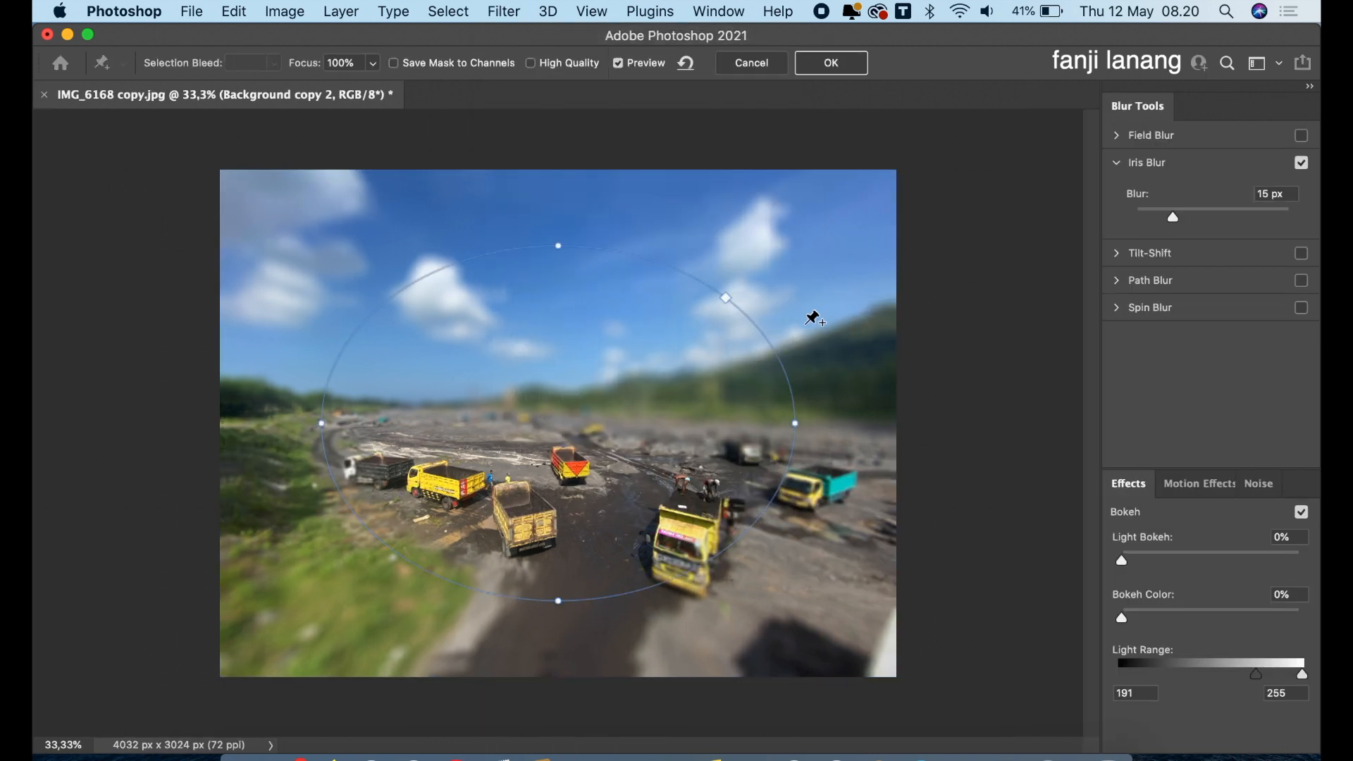
Centre the iris blur ellipse on the trucks, widen and flatten it to enclose them with a slight tilt, and apply the filter.
mouse_move(618, 411)
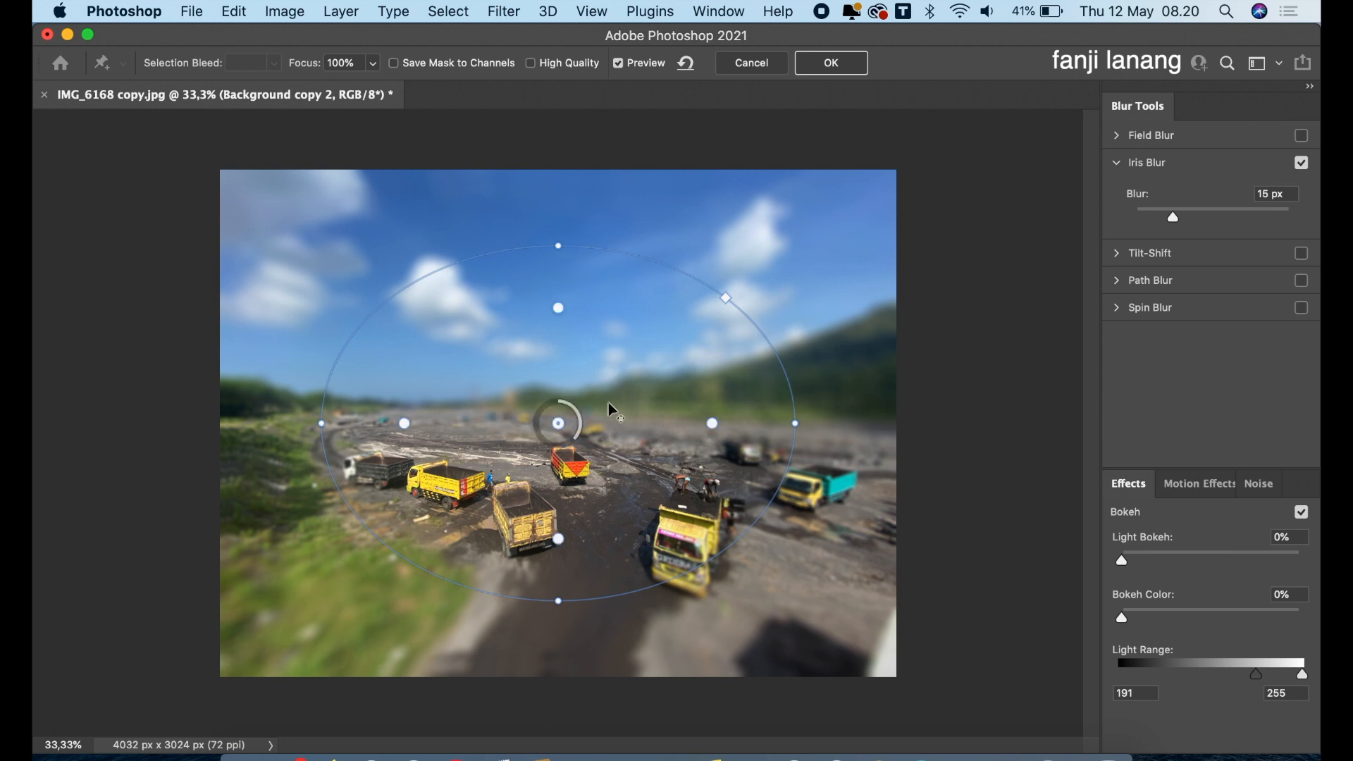
drag(564, 431, 576, 497)
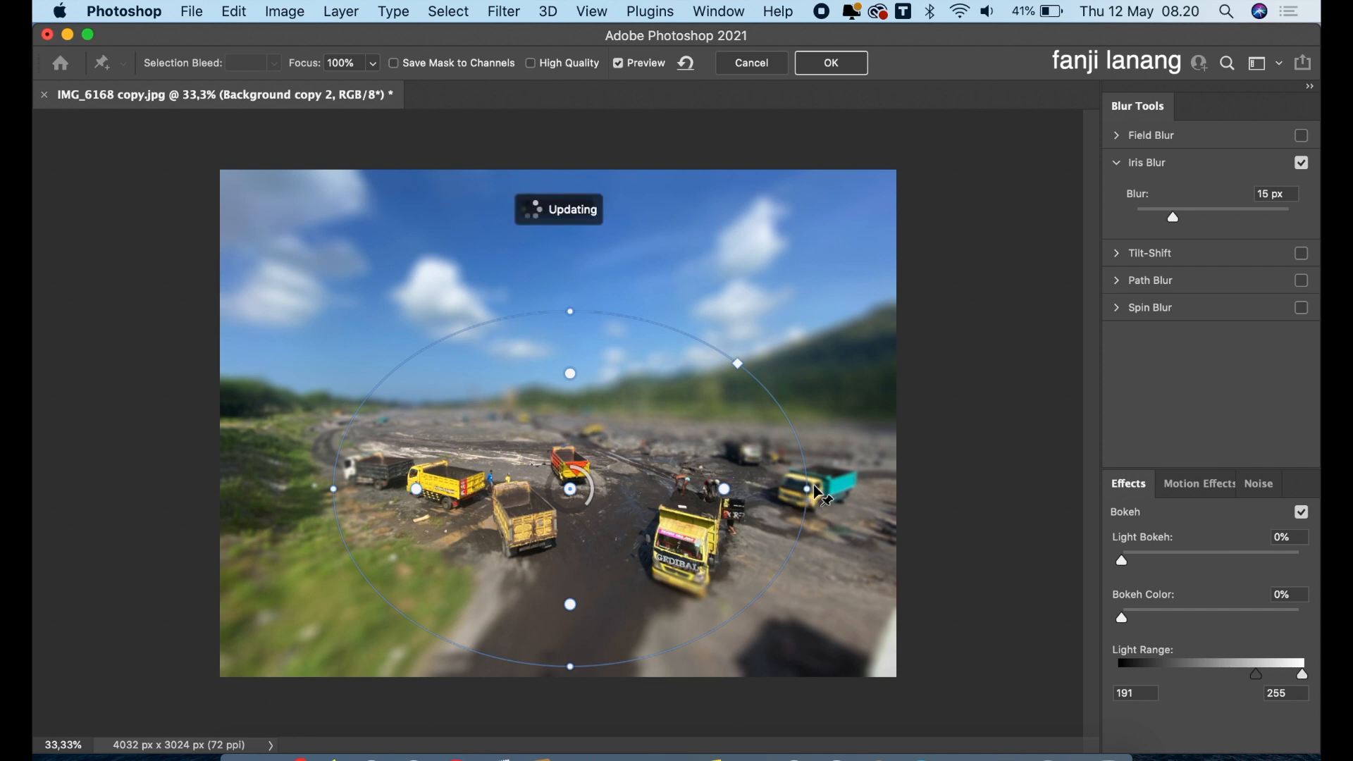
drag(809, 488, 869, 487)
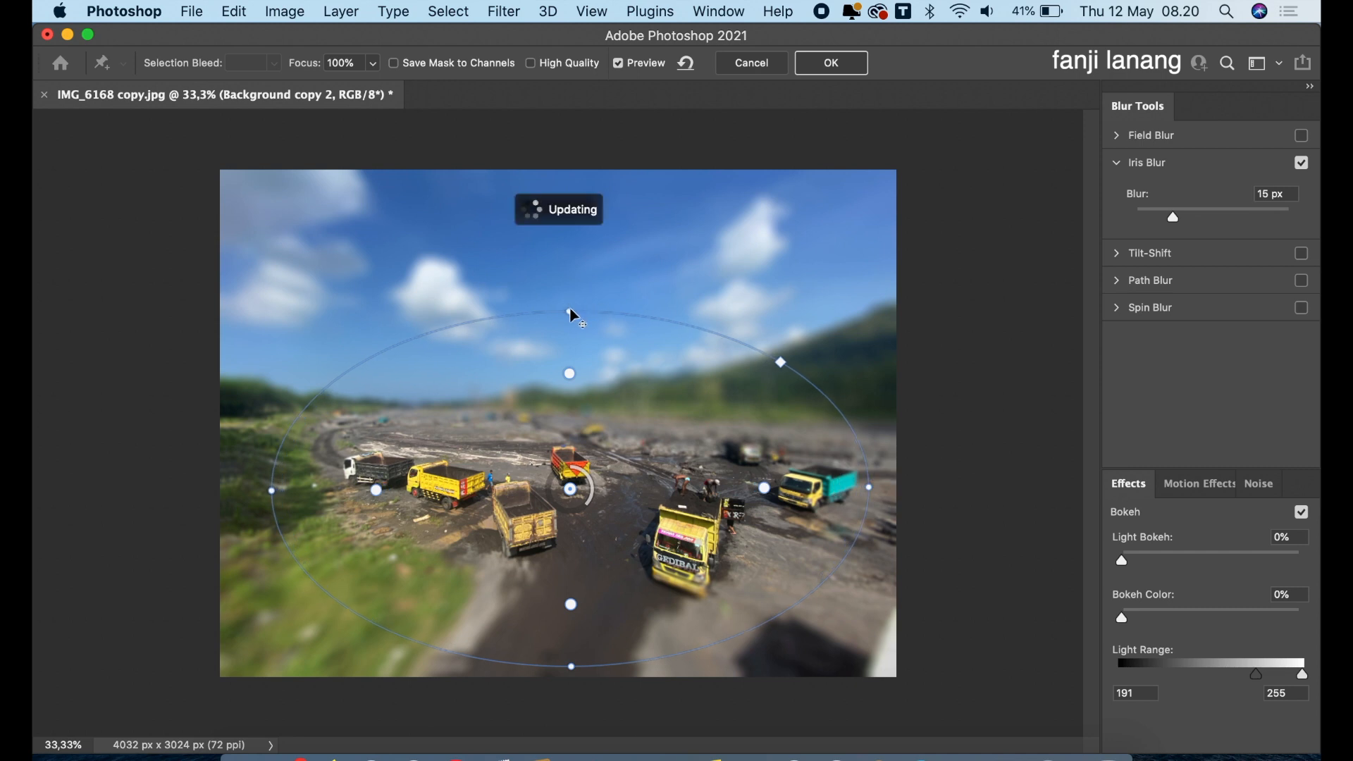
drag(572, 319, 578, 390)
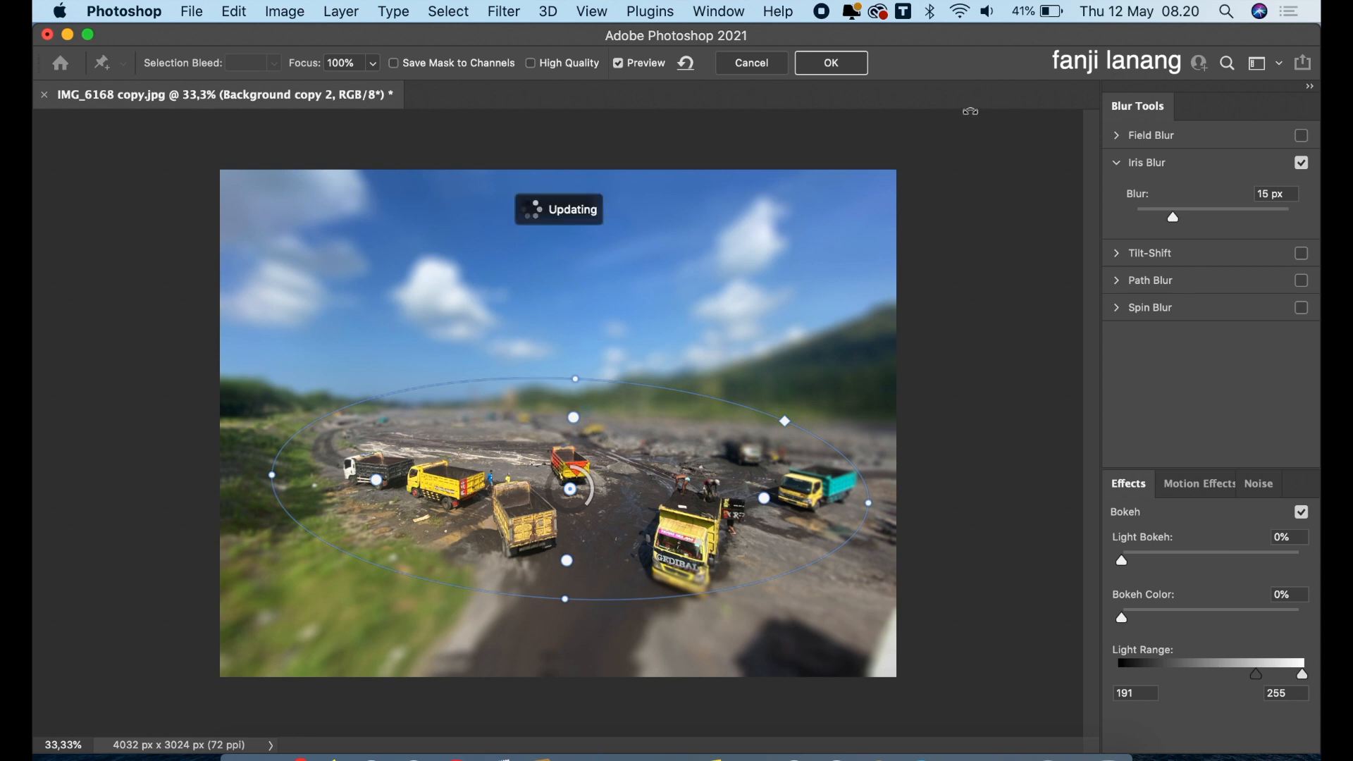
click(831, 62)
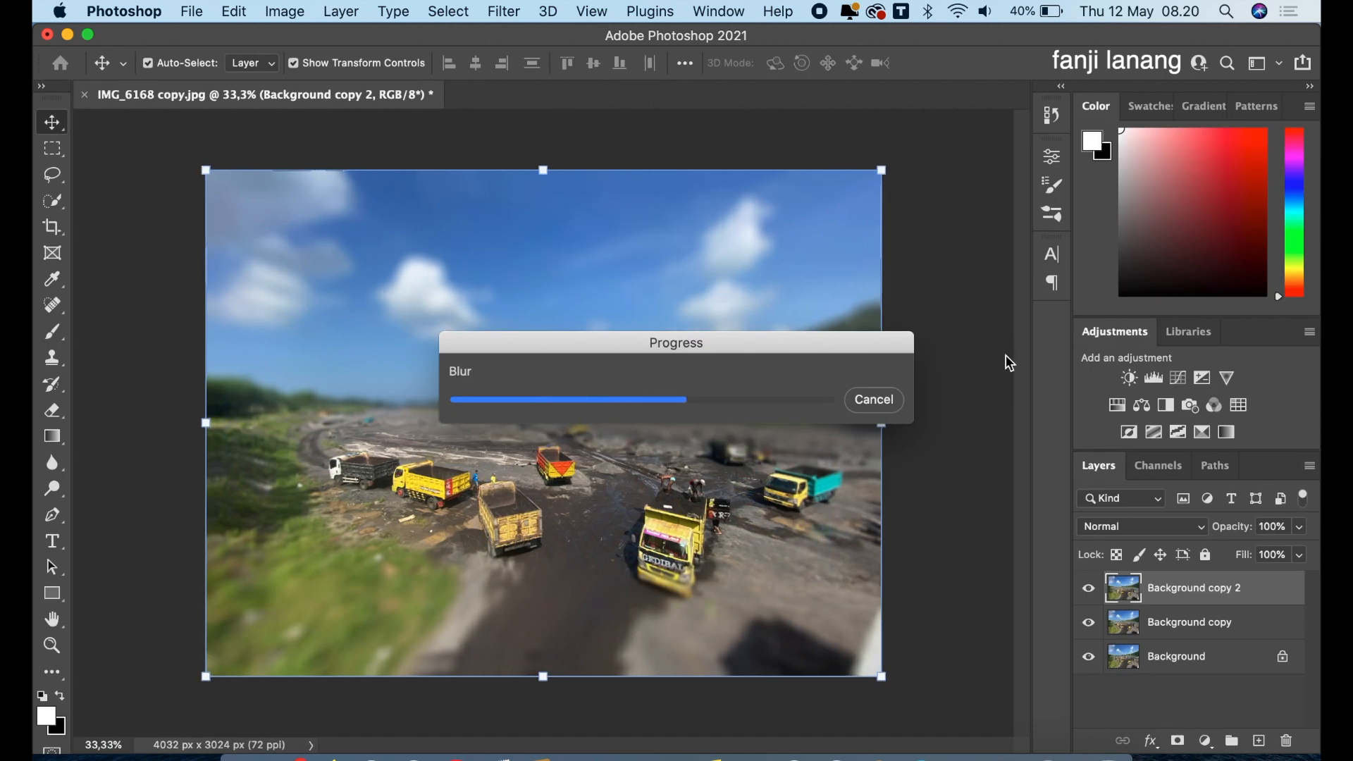
Group the two blurred layers and toggle the group's visibility to compare with the original photo.
shift+click(1186, 627)
key(super+g)
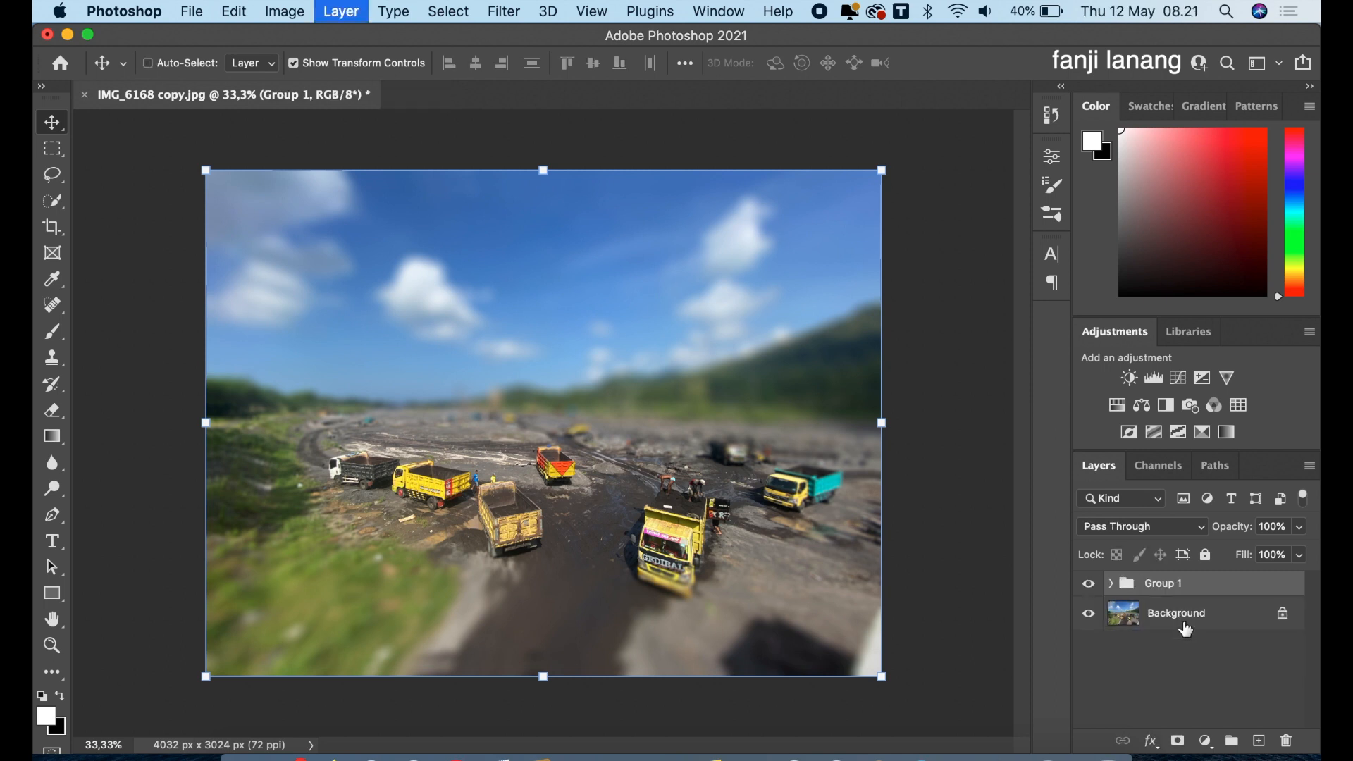
click(1085, 587)
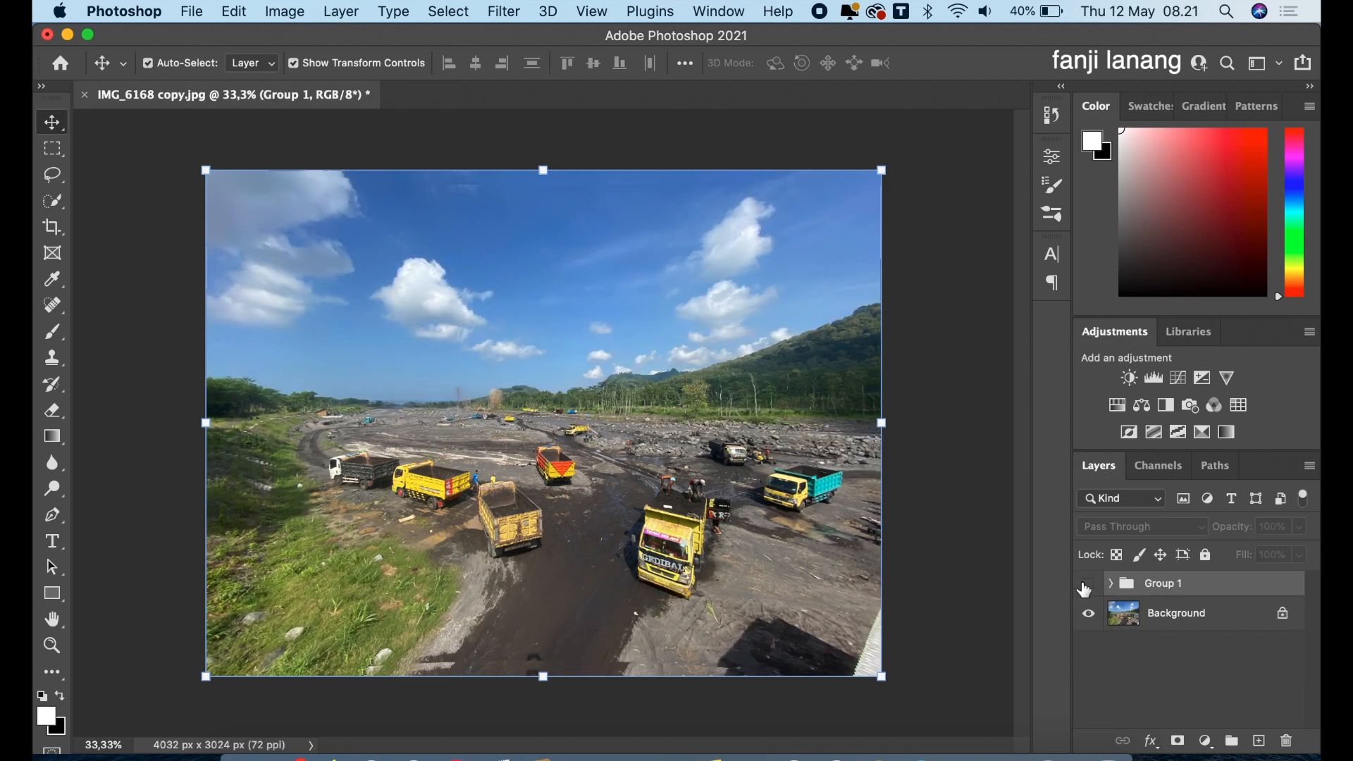
click(1087, 584)
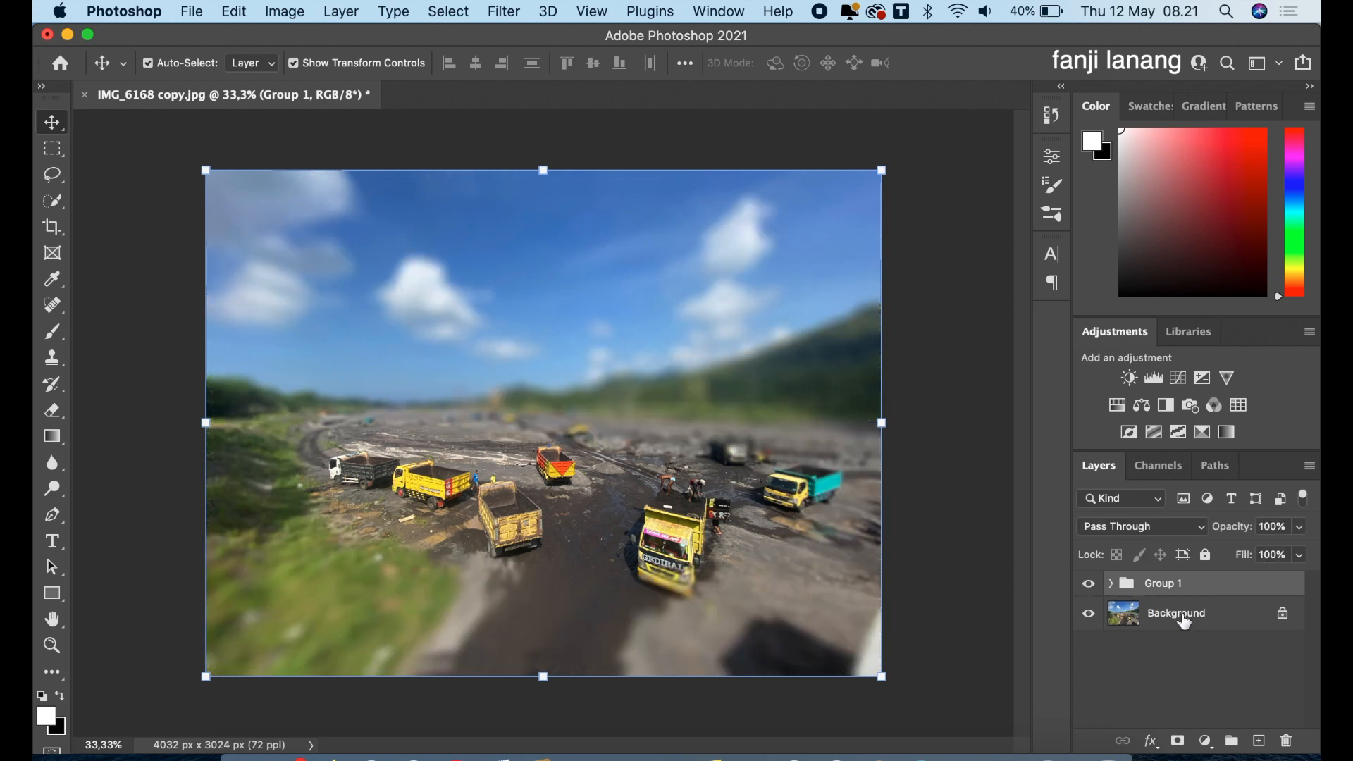
Add a new layer above the group and stamp the white signature brush at size 300 in the photo's lower-left corner.
click(1259, 740)
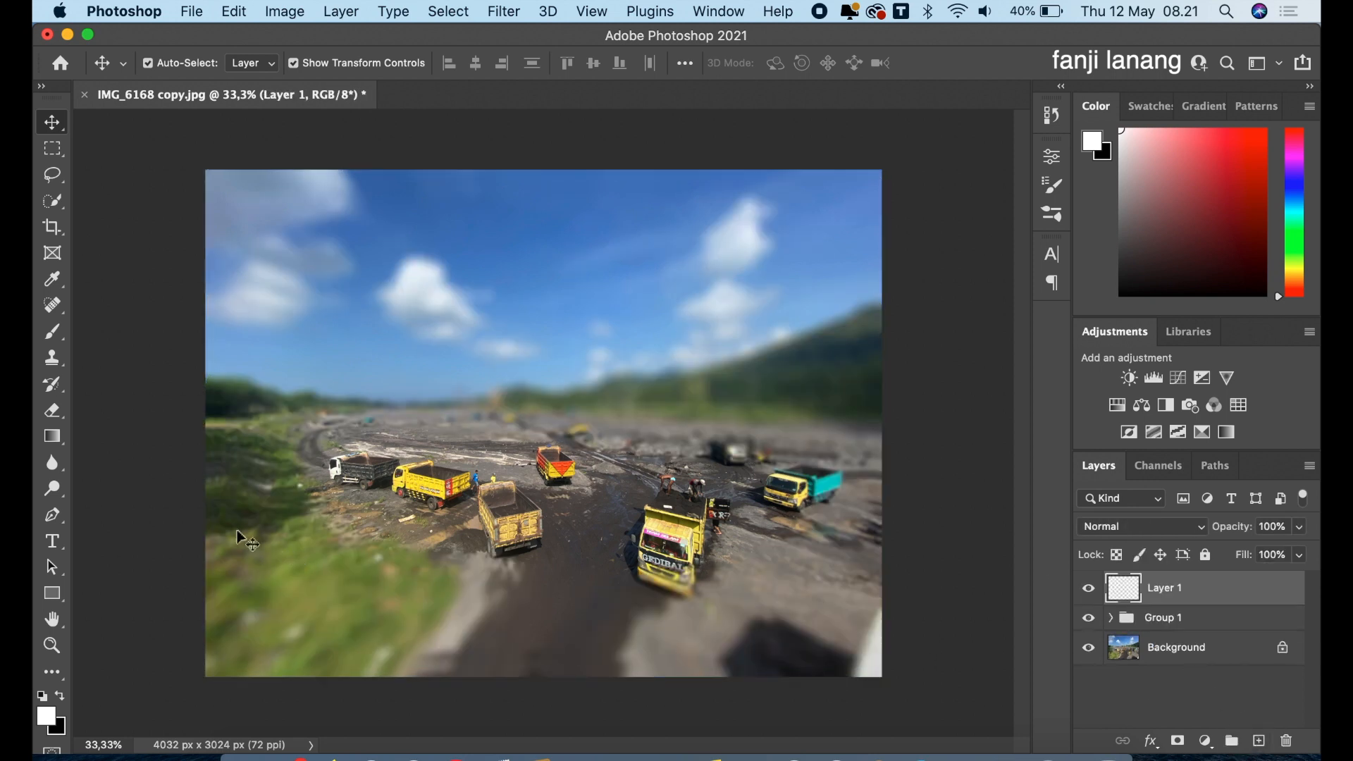
click(54, 333)
click(254, 655)
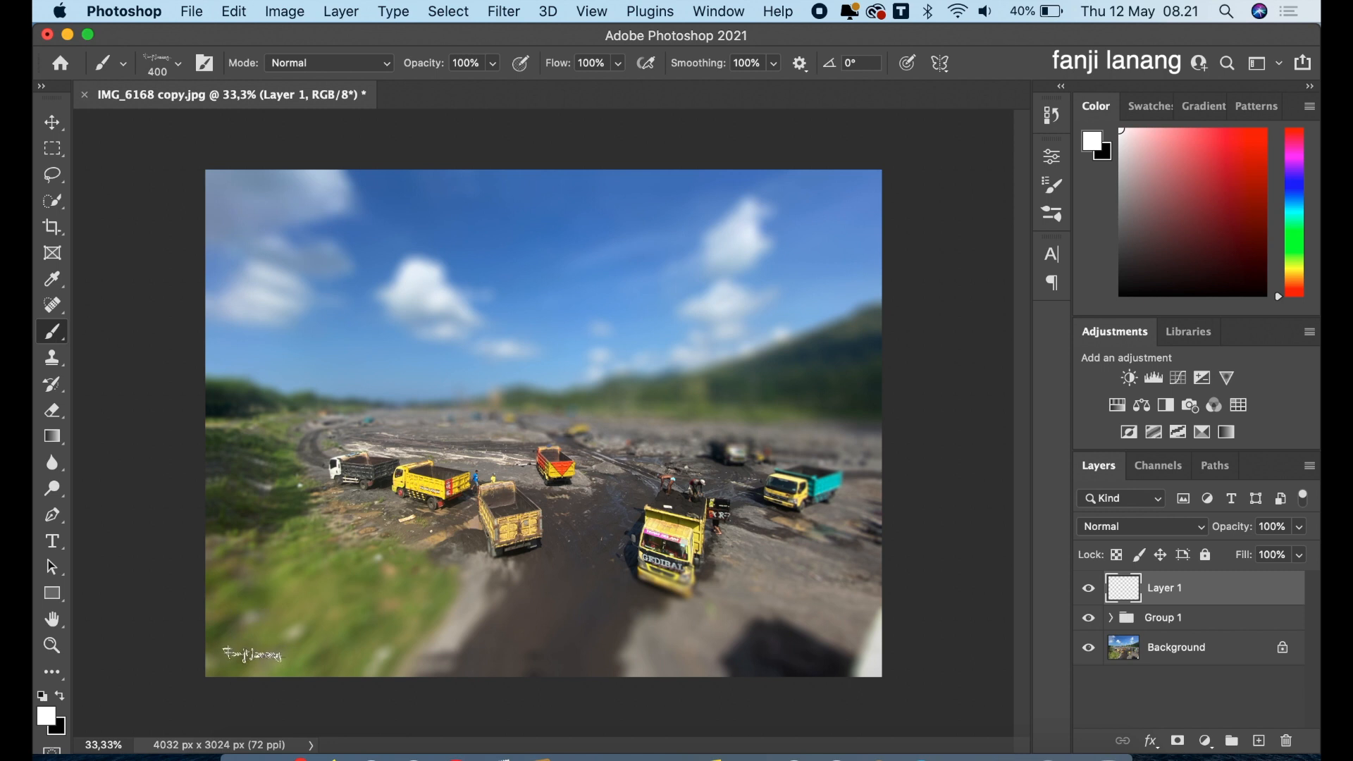
key(bracketleft)
click(254, 654)
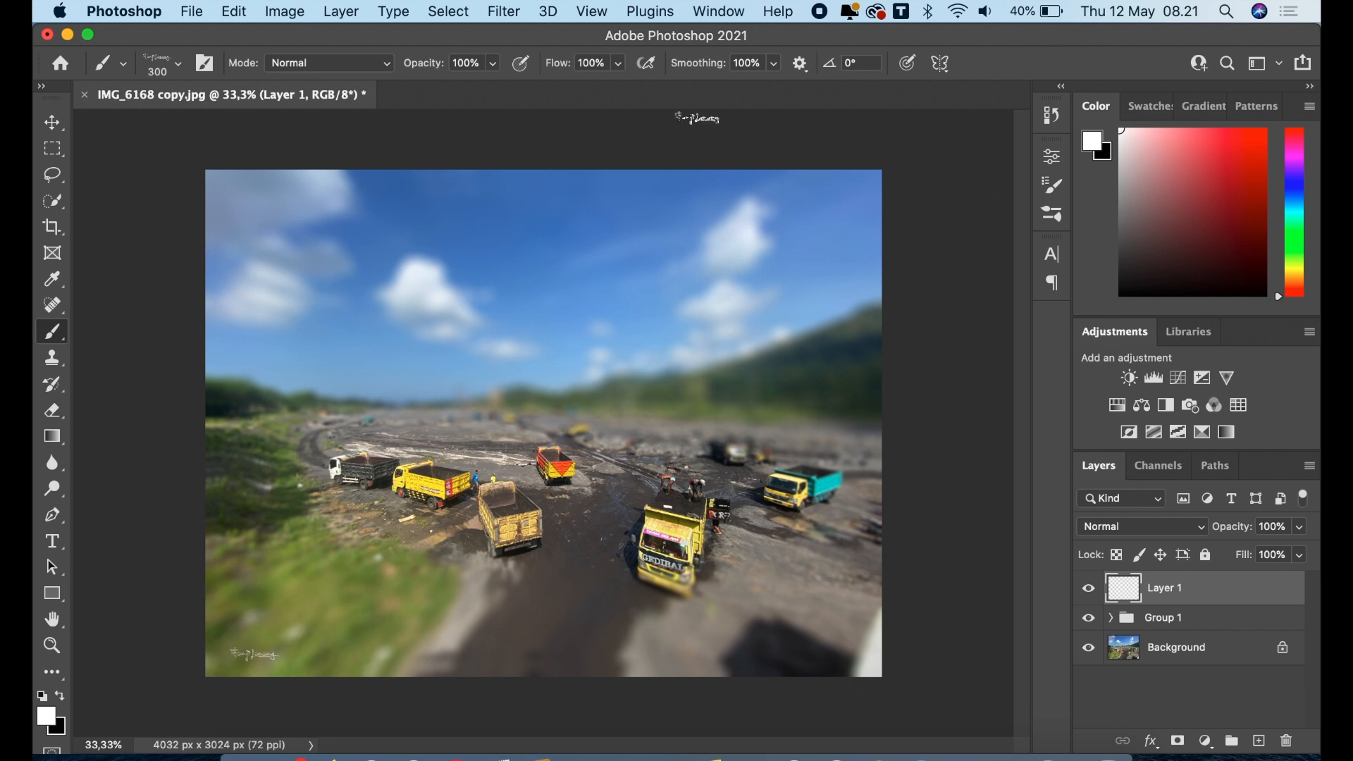